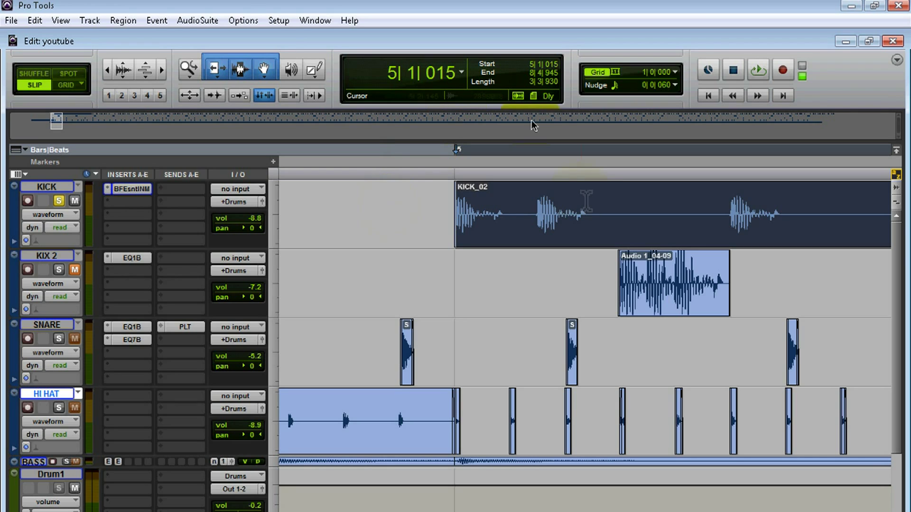
Select the quiet gap after the second hit on the KICK track, from 5|2|200 to 5|3|473.
left_click_drag(587, 214, 731, 233)
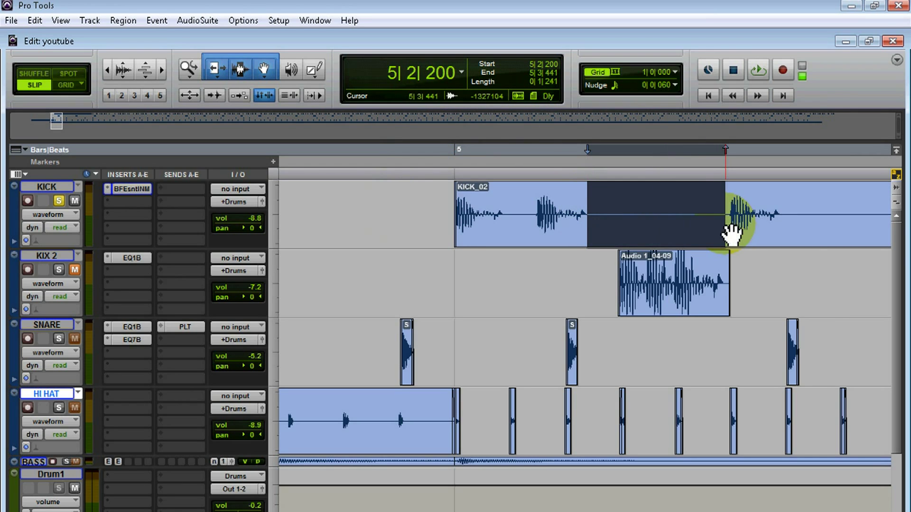
key("F5")
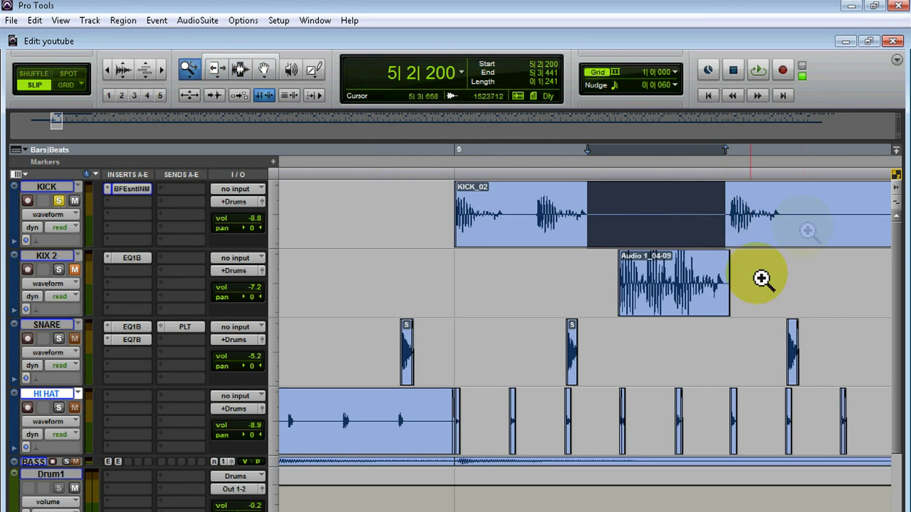
left_click_drag(788, 228, 839, 219)
key("F5")
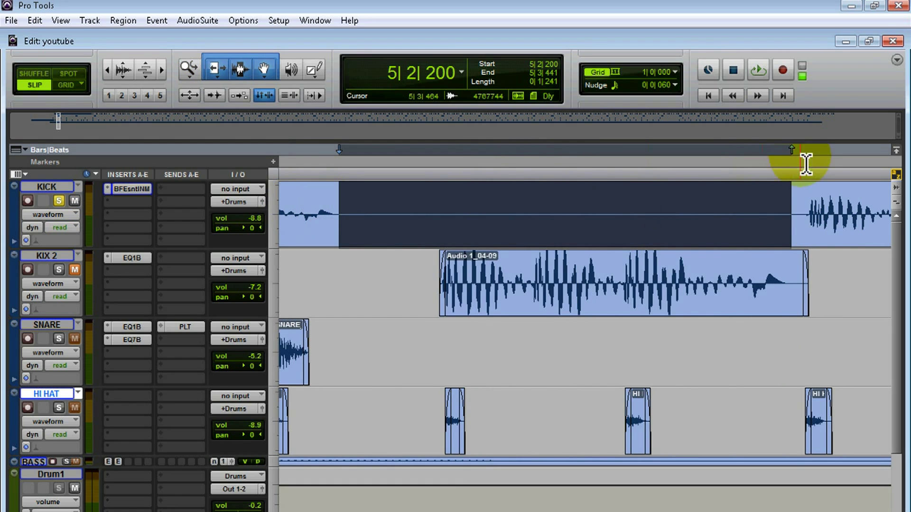
left_click_drag(792, 150, 805, 152)
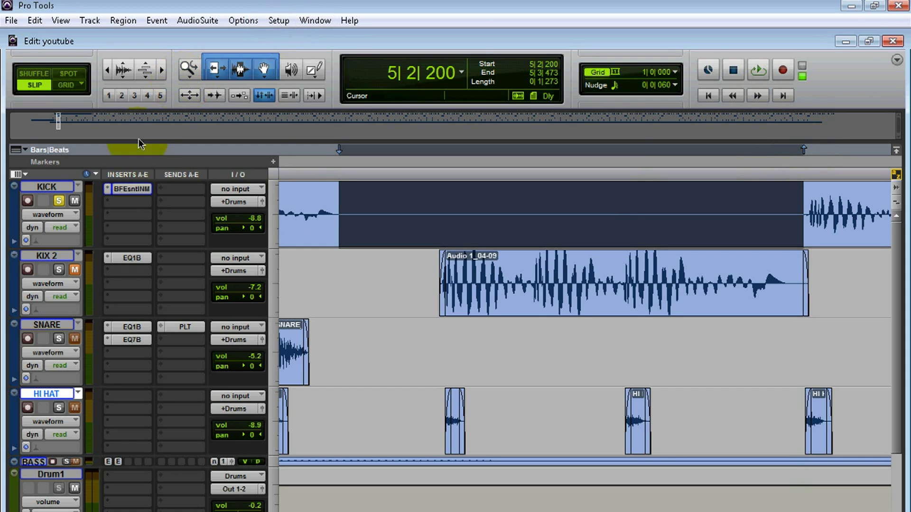
Check the noise level of the selected gap by playing it through the KICK track's BF Essential Noise Meter.
left_click(131, 193)
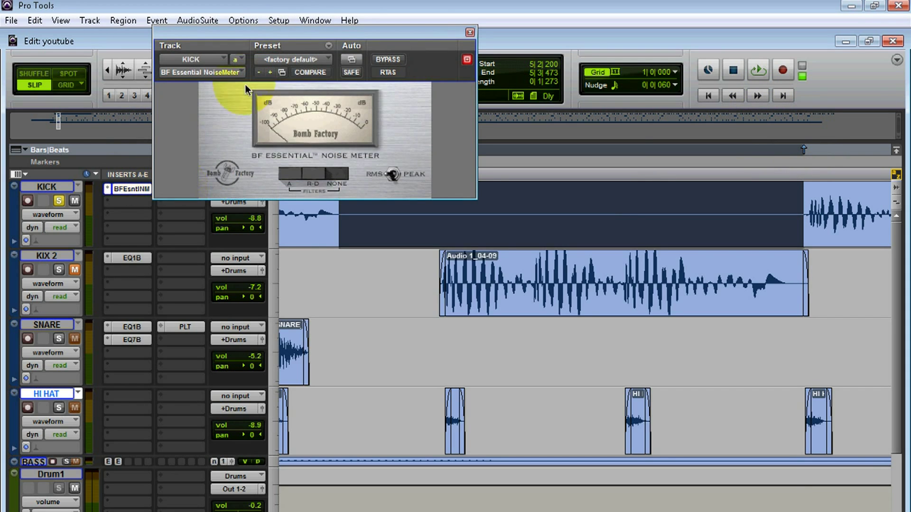
left_click_drag(294, 35, 197, 30)
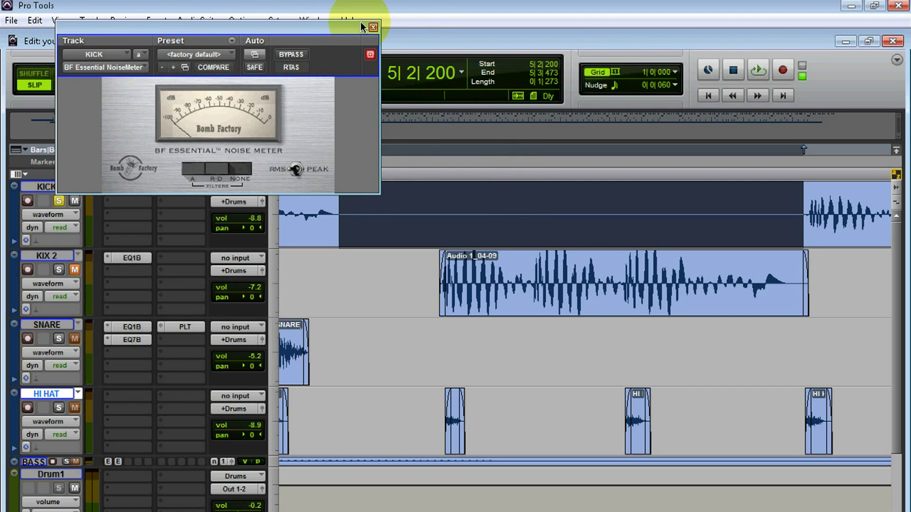
key("space")
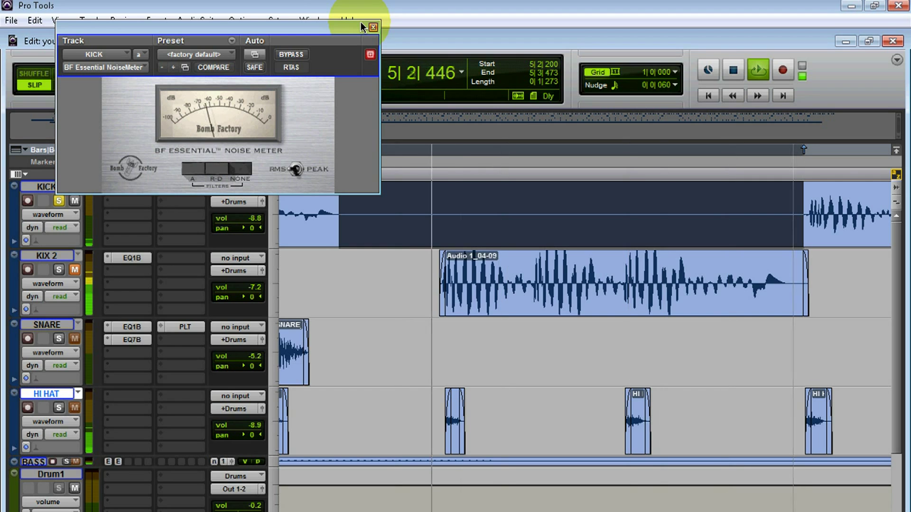
key("space")
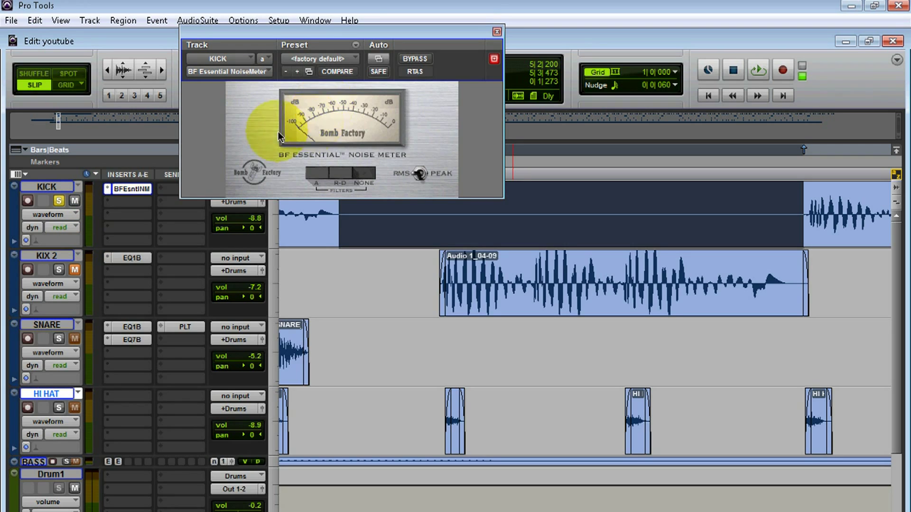
left_click(497, 32)
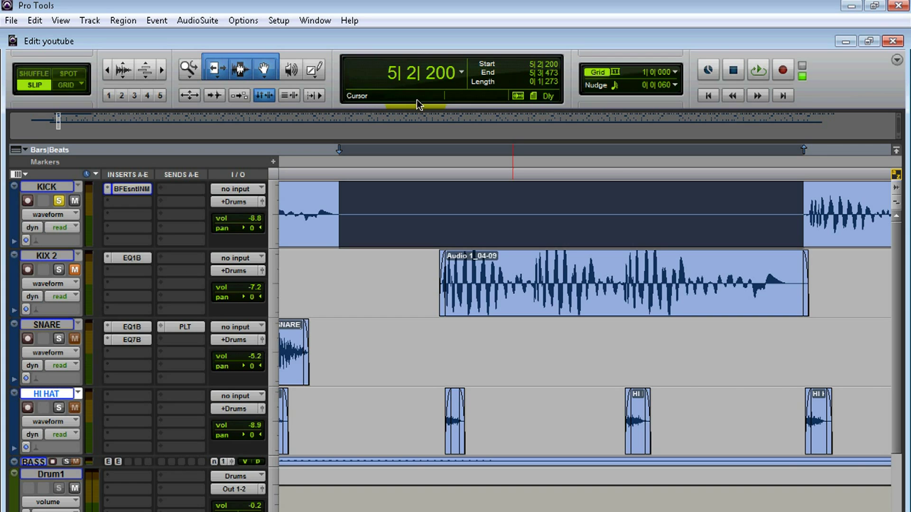
Try deleting the selected gap from the KICK_02 region and undo the deletion.
key("Delete")
key("r")
key("r")
key("r")
key("r")
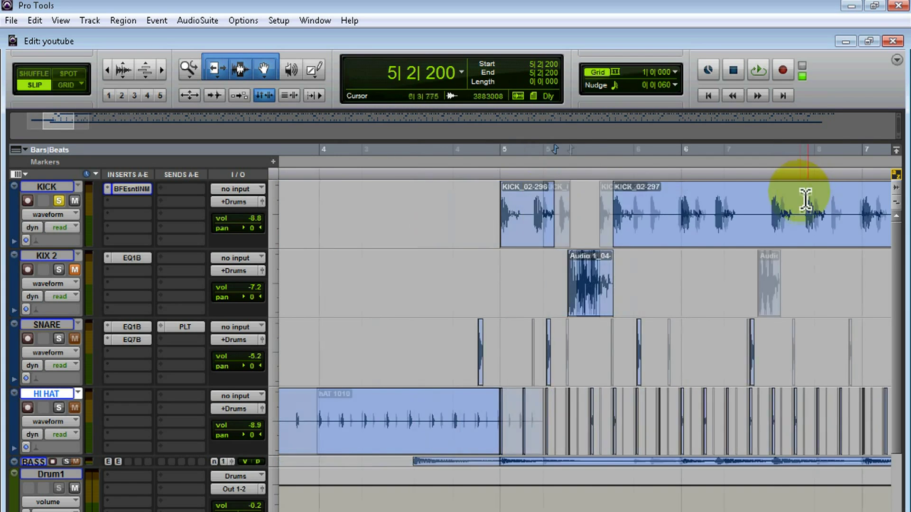
scroll(805, 199, "down", 6)
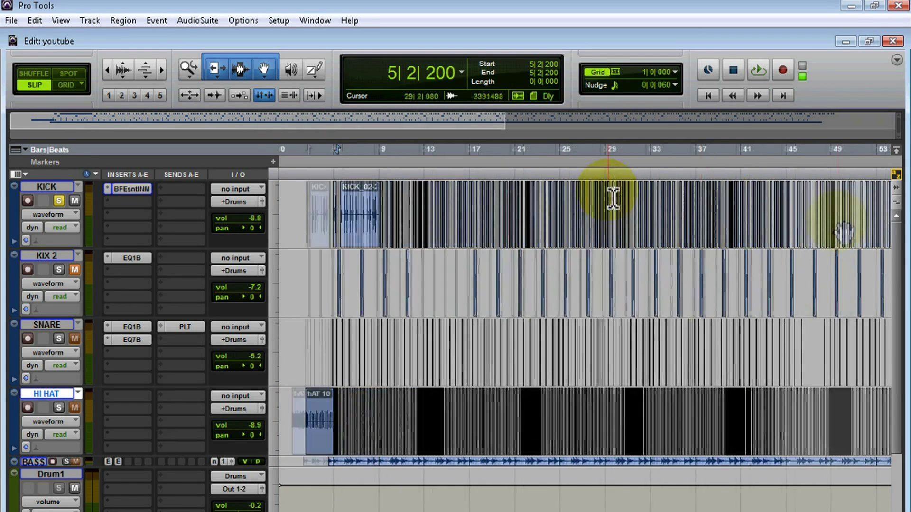
key("r")
key("t")
key("t")
key("t")
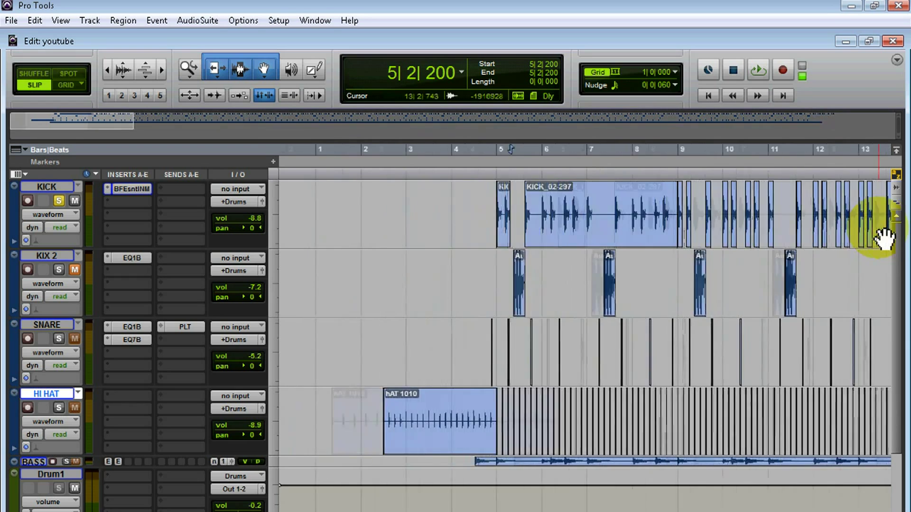
scroll(885, 238, "up", 1)
Select the whole KICK_02 region from bar 5 to bar 9 and open Strip Silence for it.
left_click(885, 227)
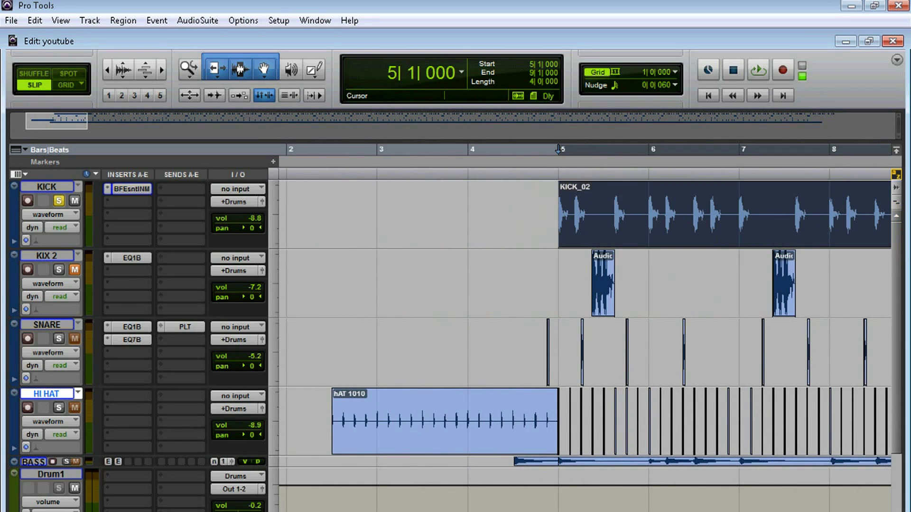
scroll(502, 214, "right", 3)
scroll(502, 214, "left", 1)
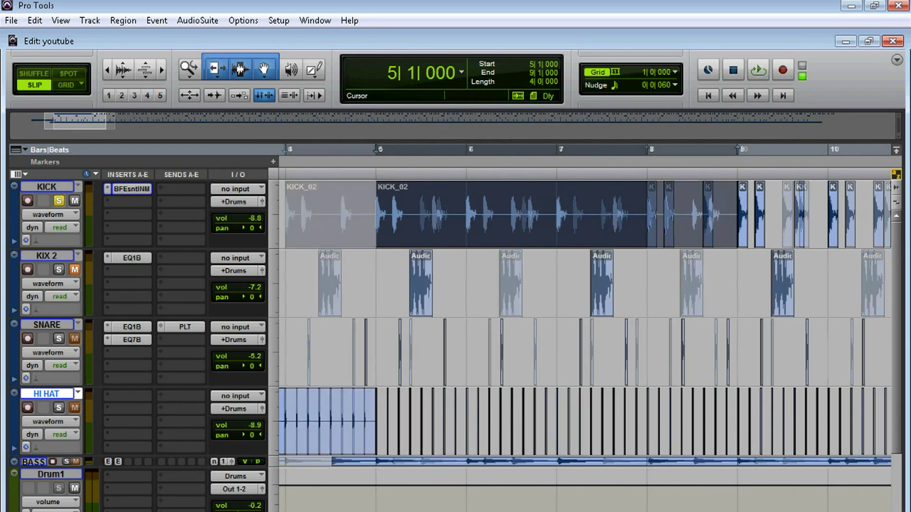
key("ctrl+u")
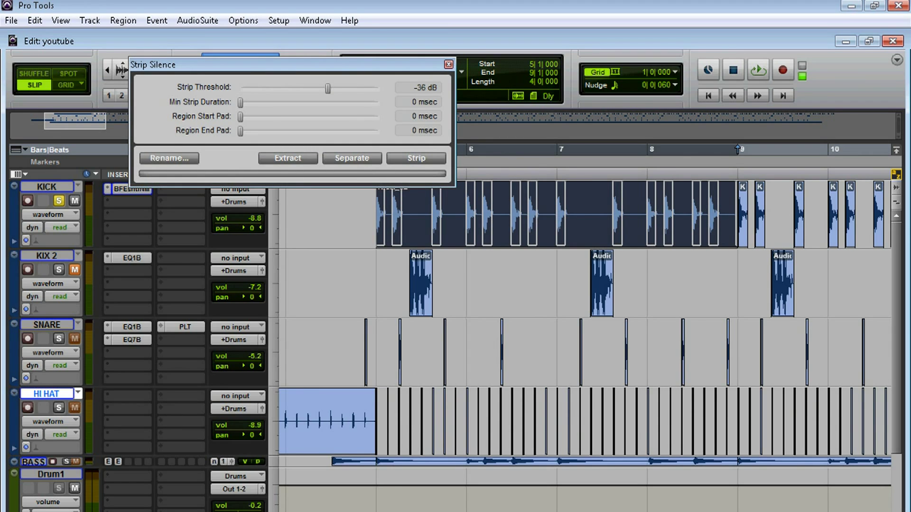
Try stripping the silence from the KICK_02 region at a threshold of -16 dB and undo the strip.
left_click(514, 175)
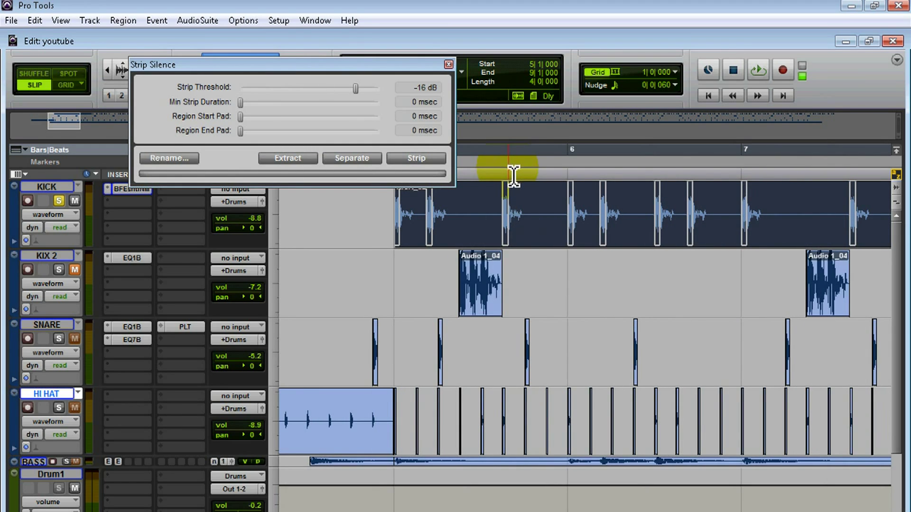
key("t")
key("t")
key("t")
key("t")
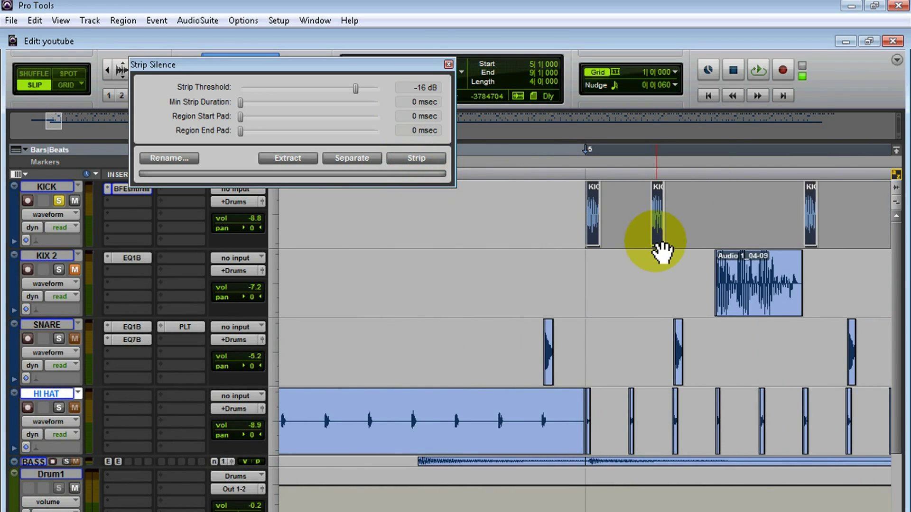
key("ctrl+z")
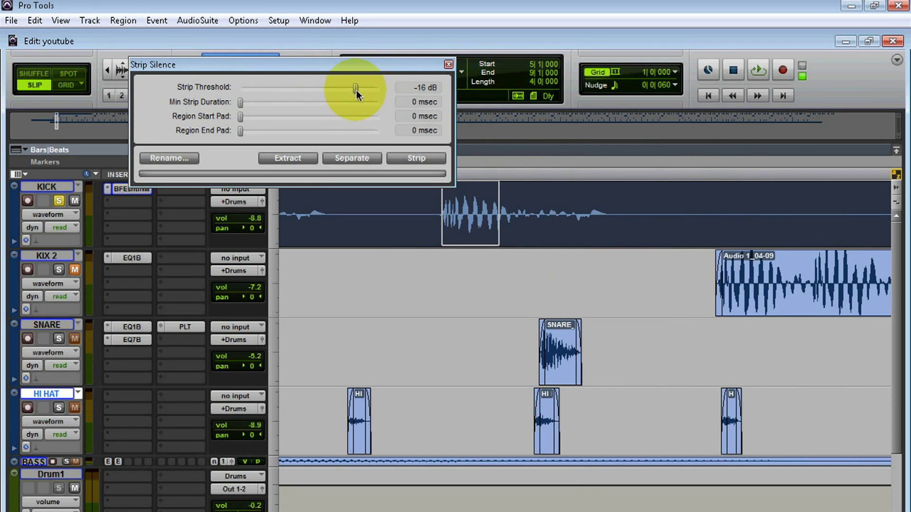
Set the strip threshold to -38 dB and check where the boundaries enclose the kick hit's decay.
left_click_drag(357, 90, 325, 89)
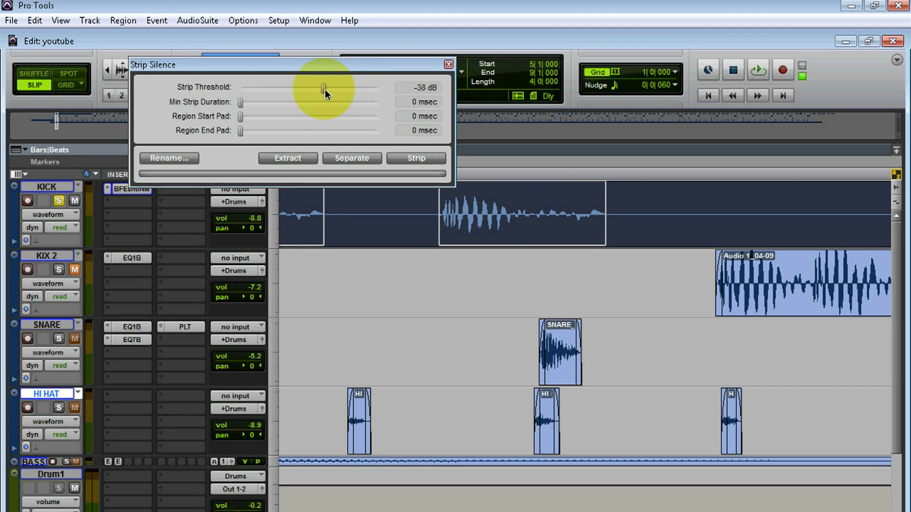
left_click(633, 261)
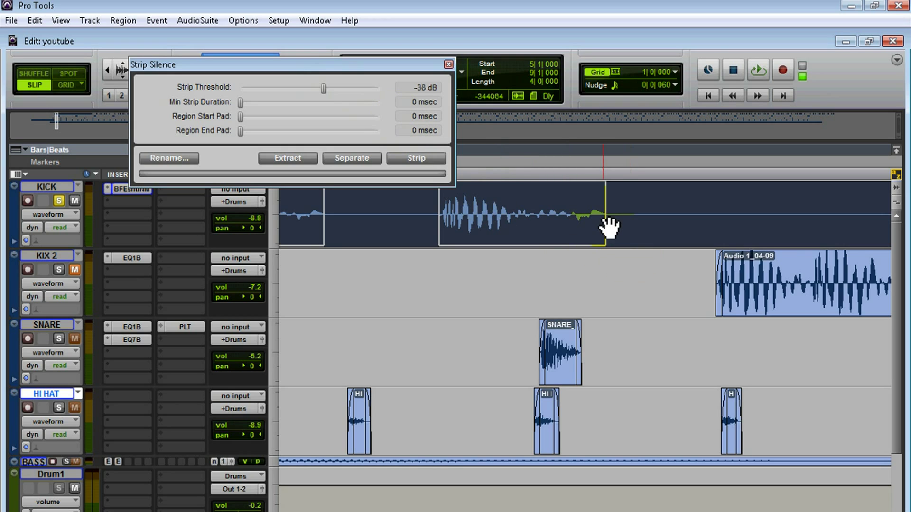
left_click(612, 192)
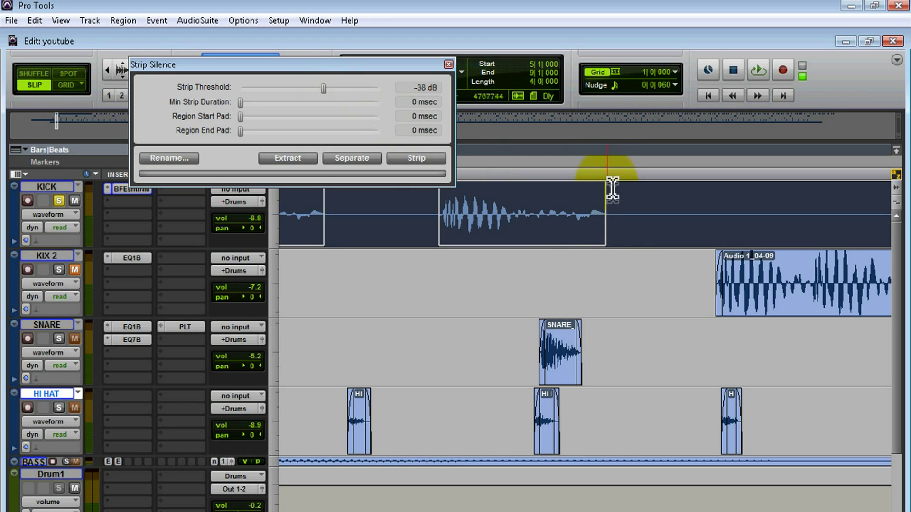
left_click(440, 198)
left_click(627, 187)
left_click(673, 199)
left_click(584, 198)
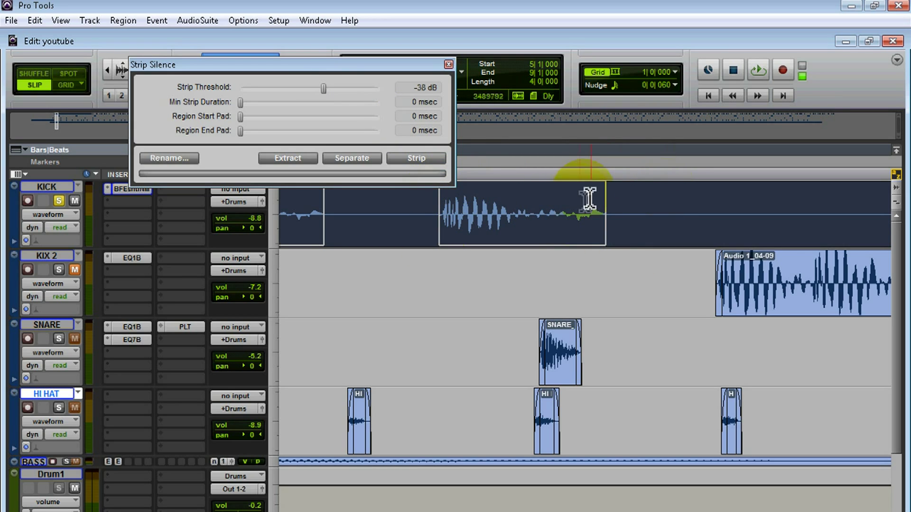
left_click(605, 204)
left_click(859, 221)
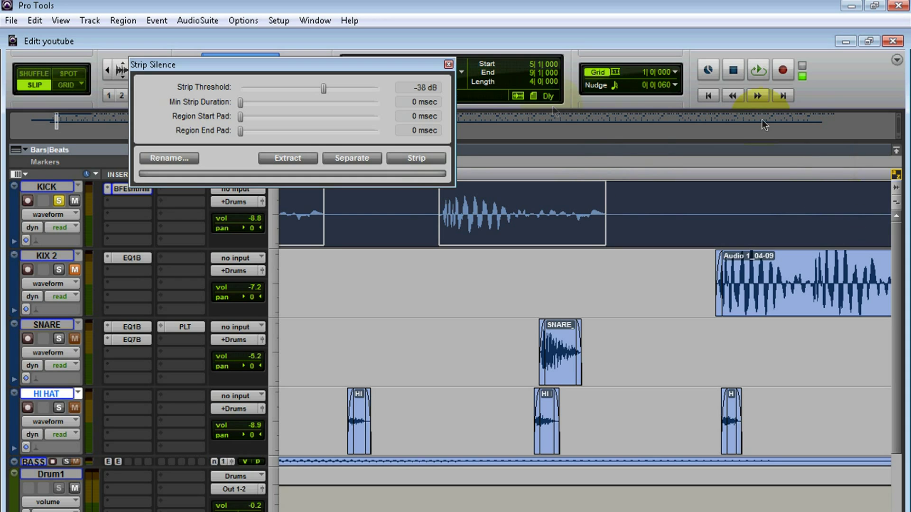
Try stripping the silence from the KICK_02 region at -38 dB, inspect the resulting hits, and undo the strip.
left_click(426, 161)
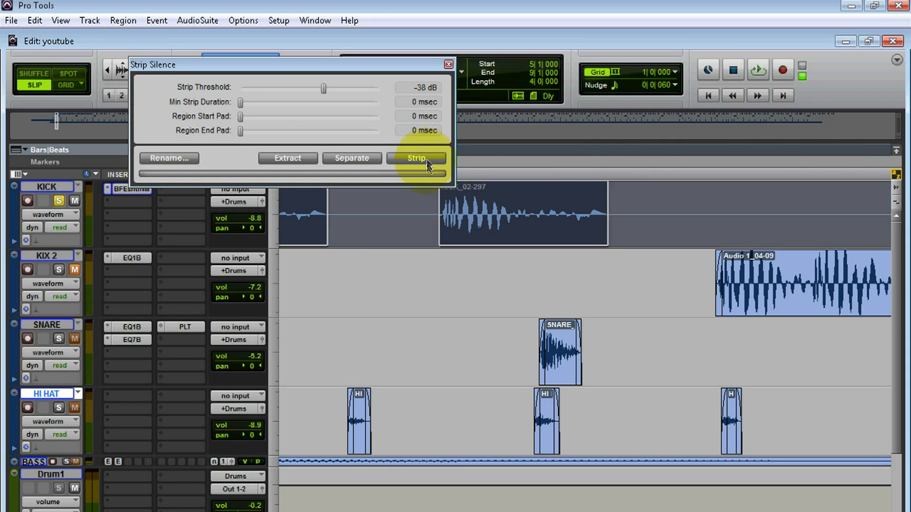
key("r")
key("r")
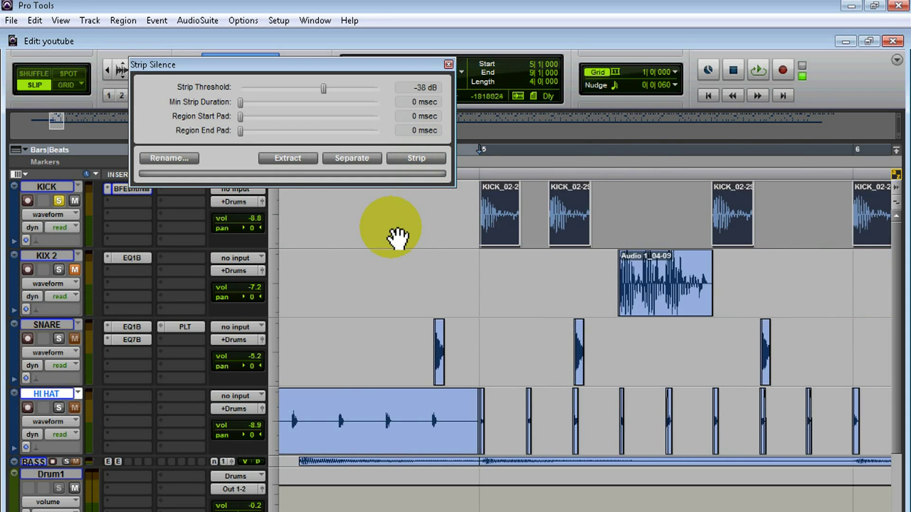
key("t")
key("t")
key("t")
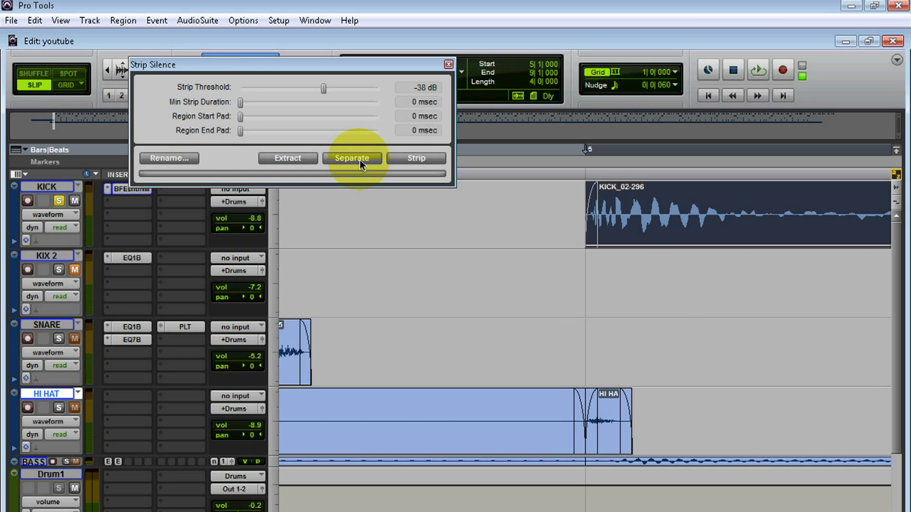
key("ctrl+bracketleft")
key("ctrl+bracketleft")
key("ctrl+bracketleft")
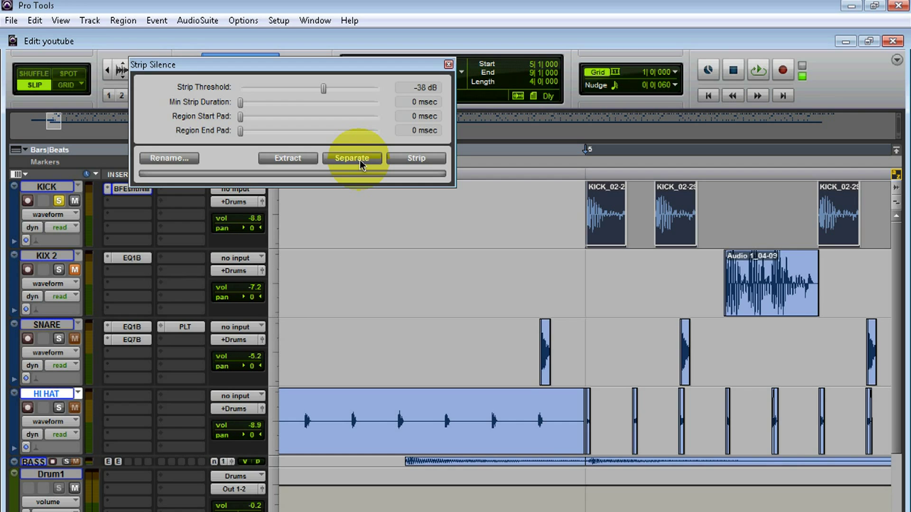
key("ctrl+z")
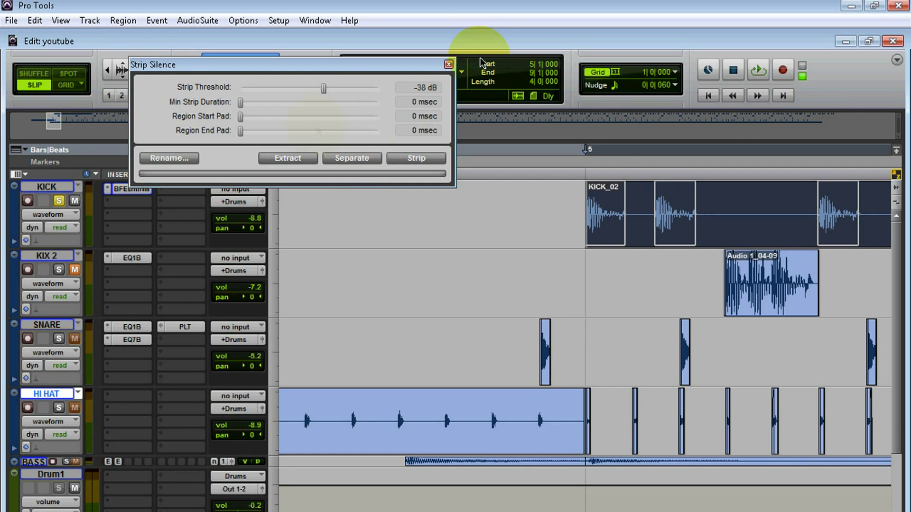
Reselect the KICK_02 region and separate it into hits and silent sections using the -38 dB threshold.
left_click(727, 198)
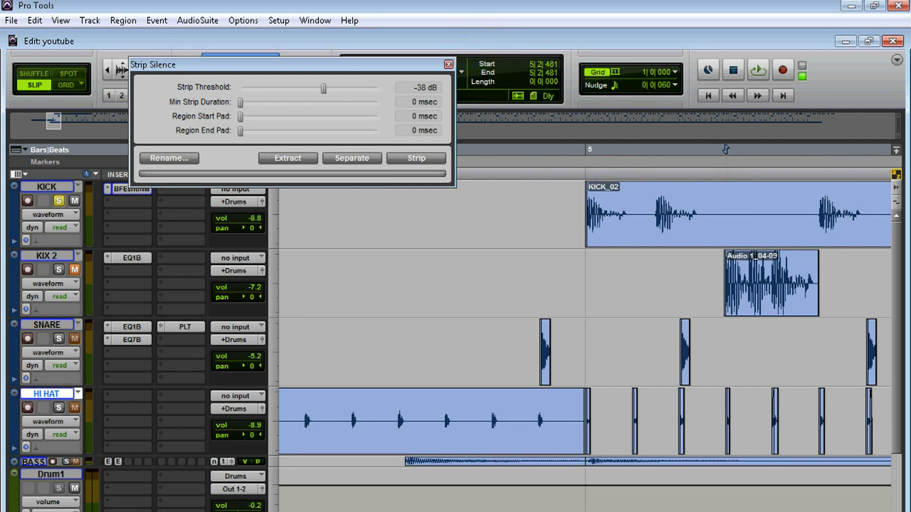
scroll(602, 354, "right", 3)
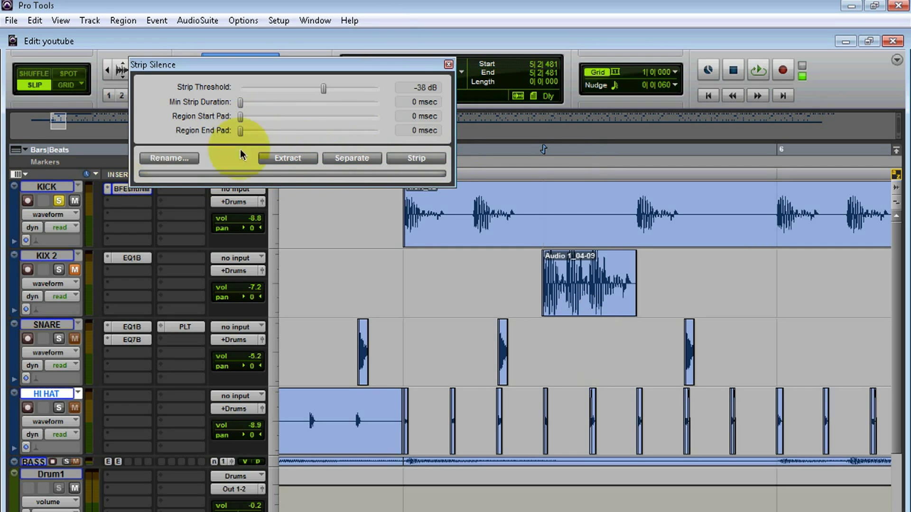
left_click_drag(371, 63, 323, 71)
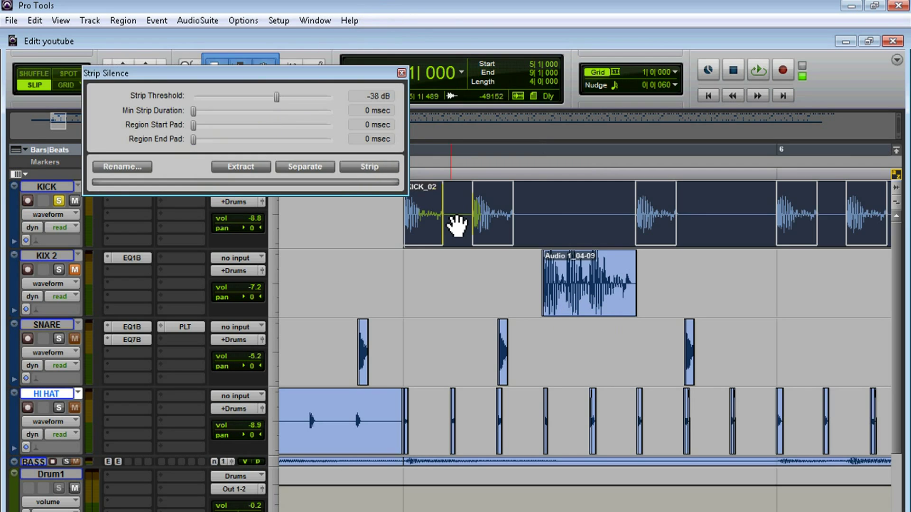
double_click(671, 209)
left_click(303, 170)
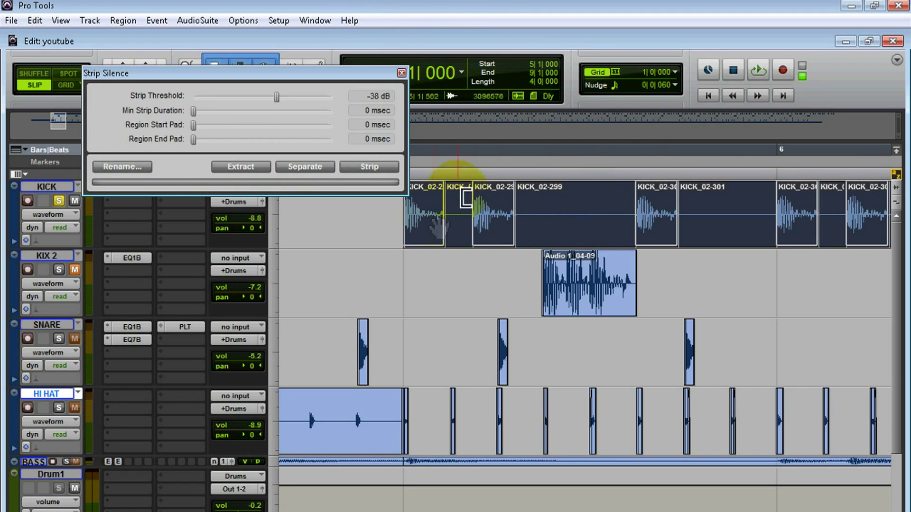
double_click(504, 216)
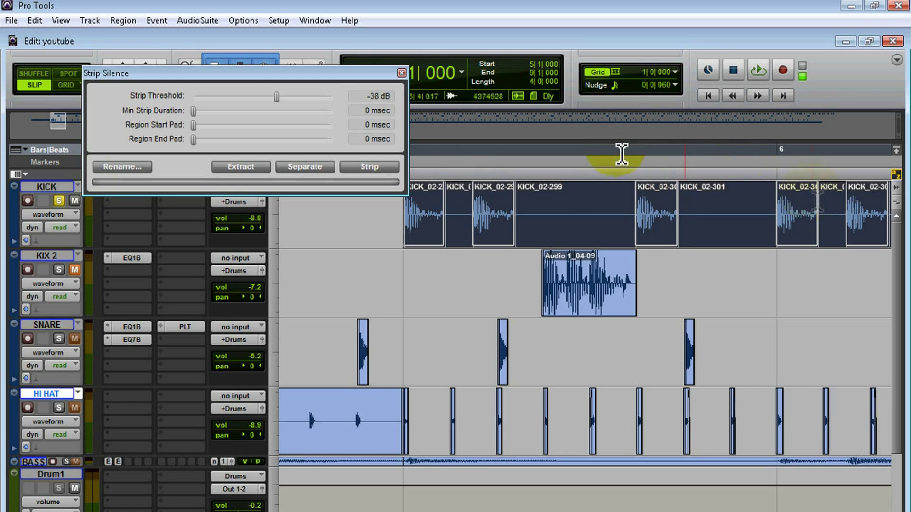
Create one new mono audio track directly below the KICK track.
left_click(46, 194)
key("ctrl+shift+n")
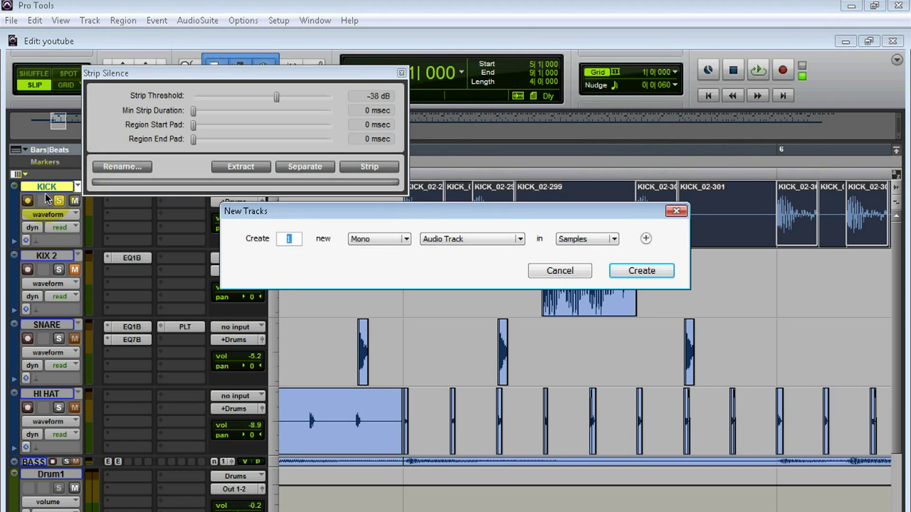
key("Return")
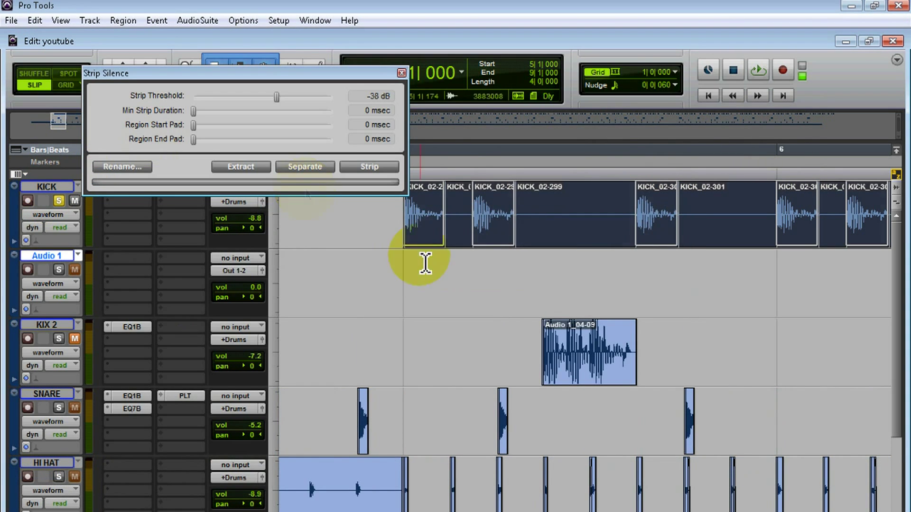
Move the second kick hit from the KICK track to the same time position on the Audio 1 track.
left_click(458, 266)
left_click(494, 234)
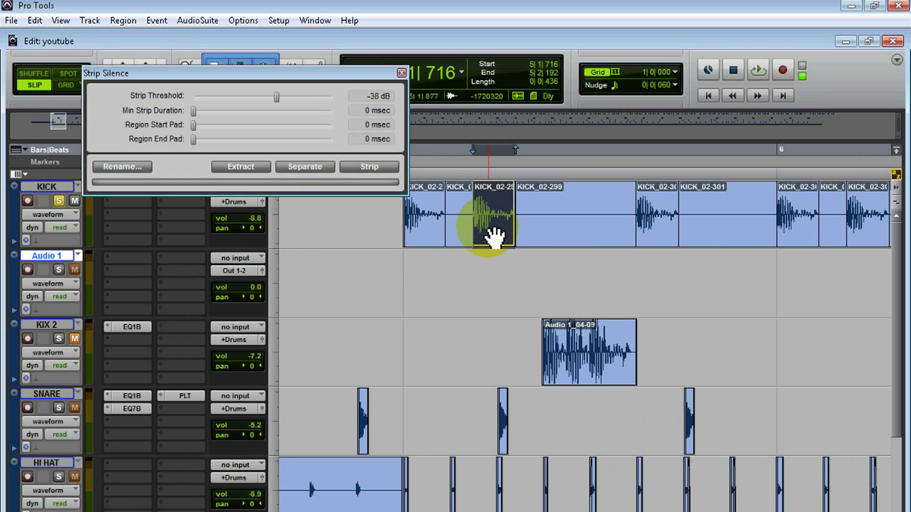
key("ctrl+x")
key("semicolon")
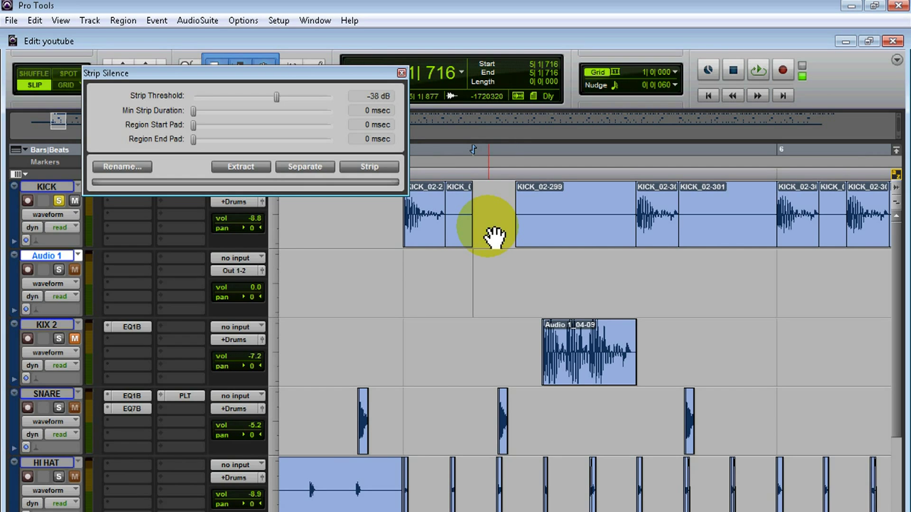
key("ctrl+v")
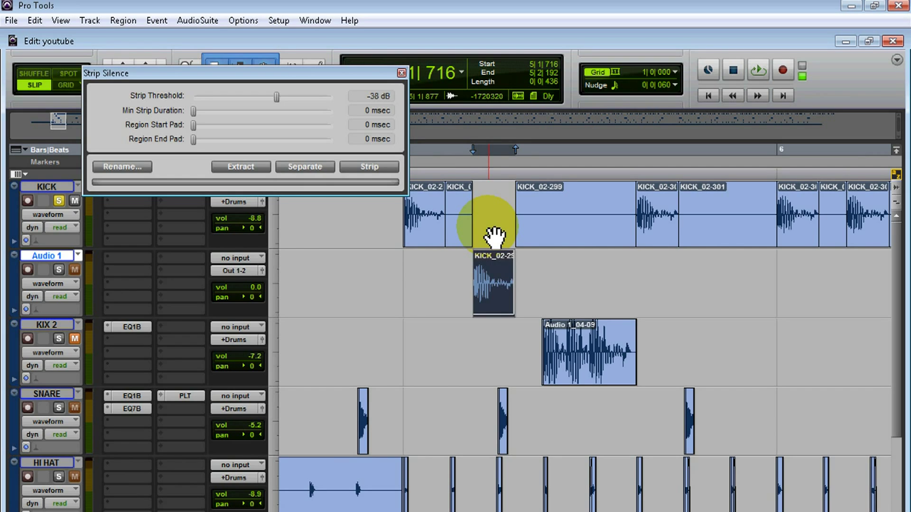
Undo the move of the kick hit and the separation of the KICK_02 region.
key("ctrl+z")
key("ctrl+z")
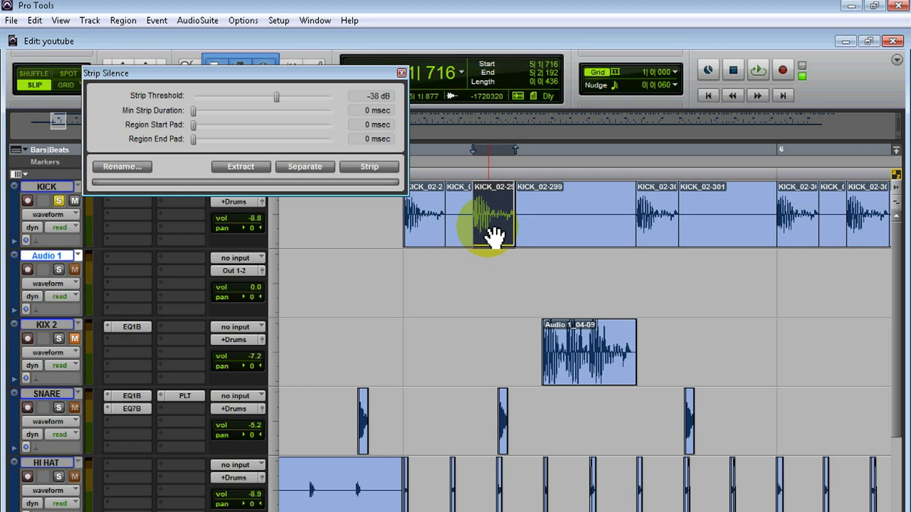
key("ctrl+z")
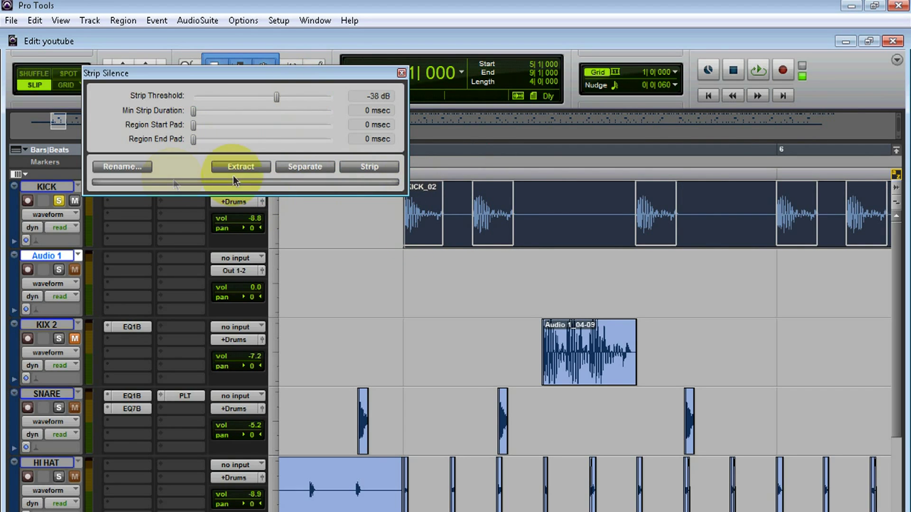
Try extracting only the silent sections from the KICK_02 region at -38 dB, and undo the extraction.
left_click(244, 167)
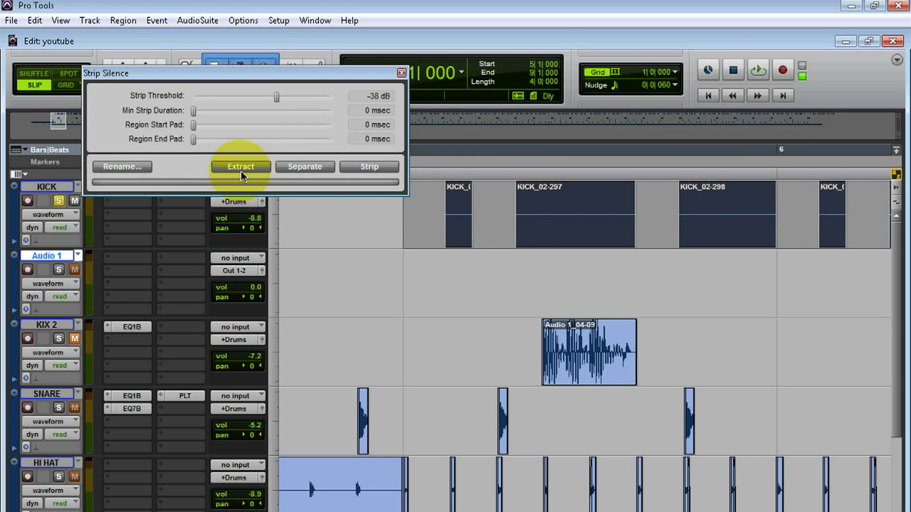
key("ctrl+z")
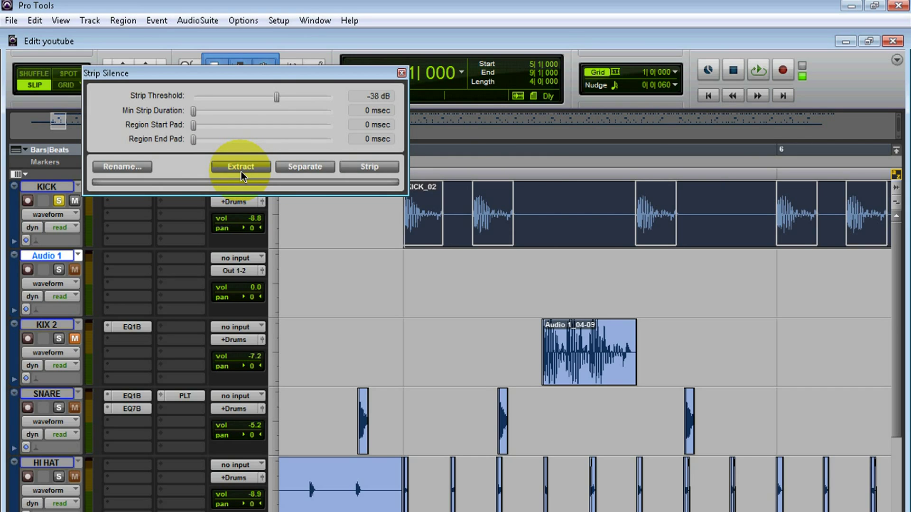
Set the naming for regions produced from KICK_02 by Strip Silence to "KIck 101" and close the Strip Silence window.
left_click_drag(198, 75, 163, 30)
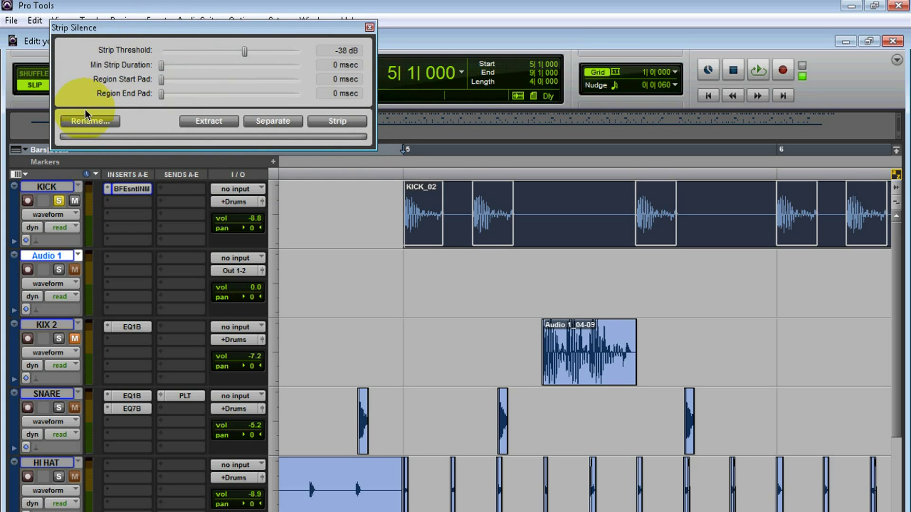
left_click(101, 124)
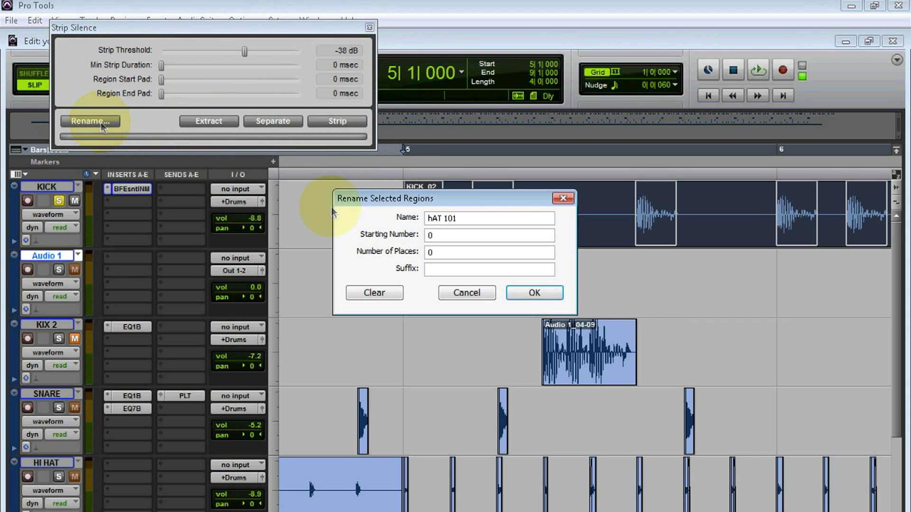
left_click_drag(457, 216, 300, 213)
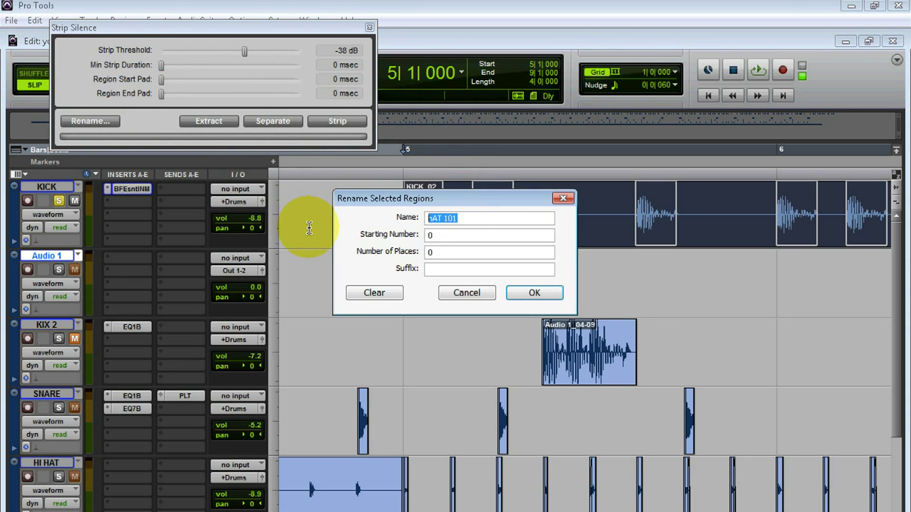
type("KIck 101")
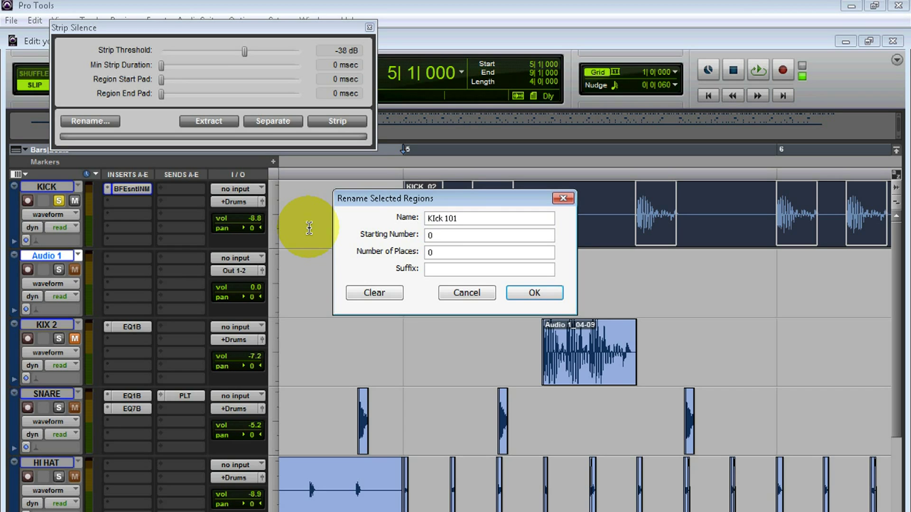
left_click(535, 290)
key("ctrl+z")
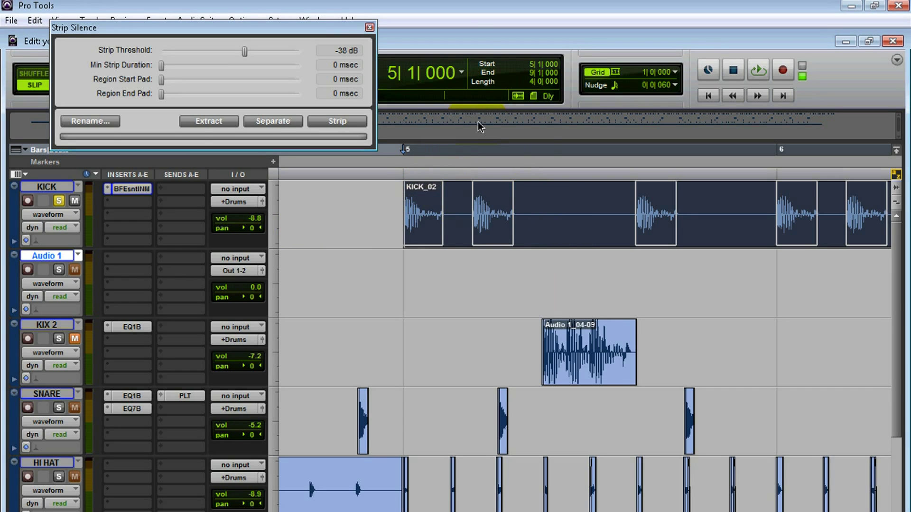
left_click(470, 51)
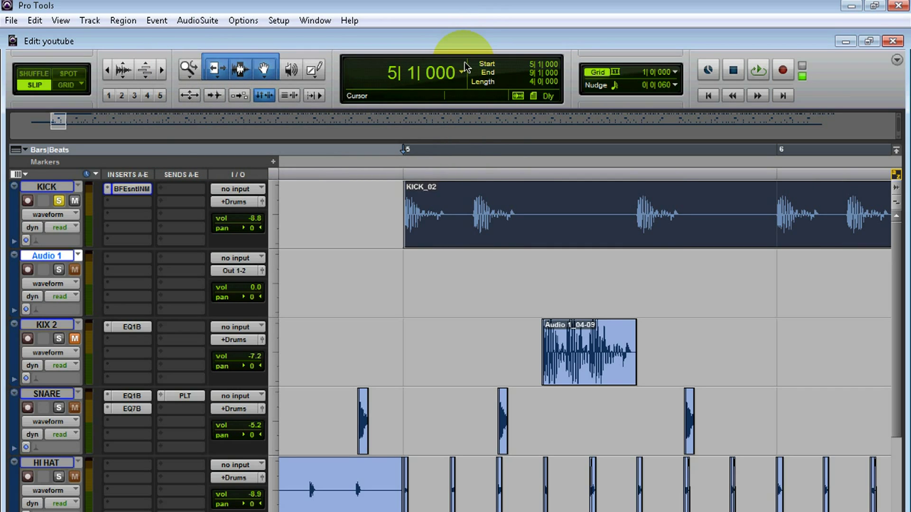